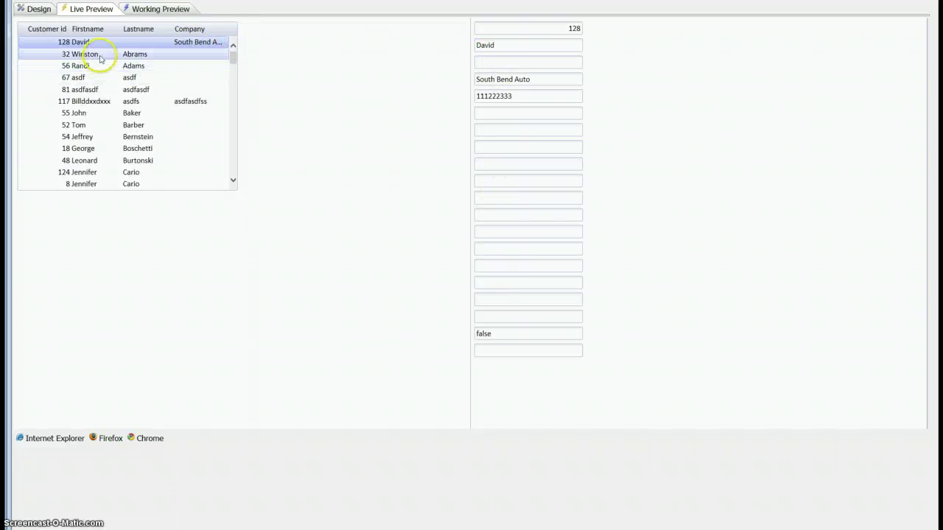
Step: Select several customer rows in the live preview list to check the detail fields, finishing on the first row
{"action": "left_click", "coordinate": [126, 54]}
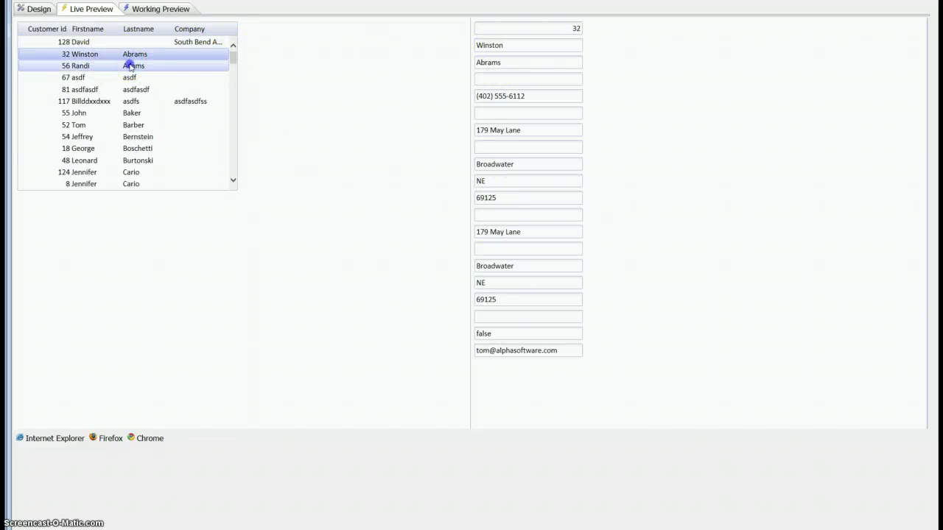
{"action": "left_click", "coordinate": [129, 65]}
{"action": "left_click", "coordinate": [129, 77]}
{"action": "left_click", "coordinate": [129, 89]}
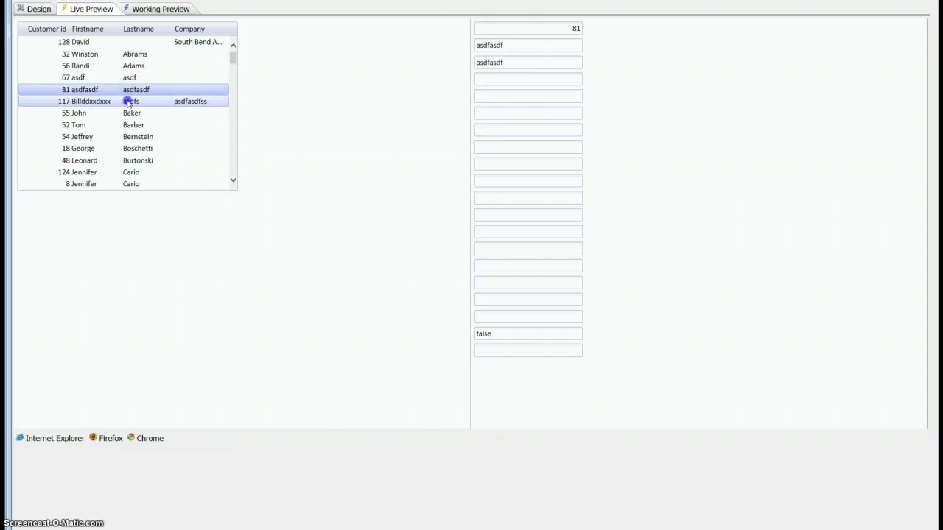
{"action": "left_click", "coordinate": [127, 102]}
{"action": "left_click", "coordinate": [128, 113]}
{"action": "left_click", "coordinate": [129, 124]}
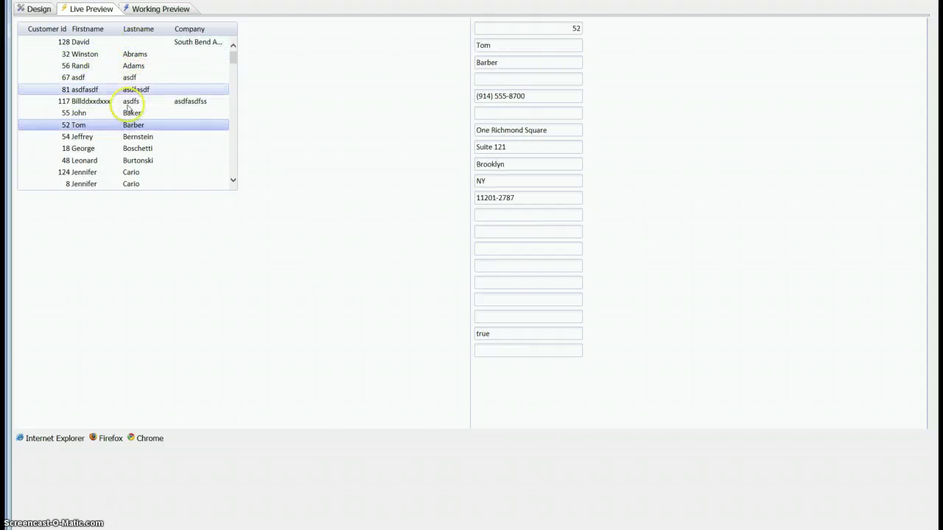
{"action": "left_click", "coordinate": [130, 42]}
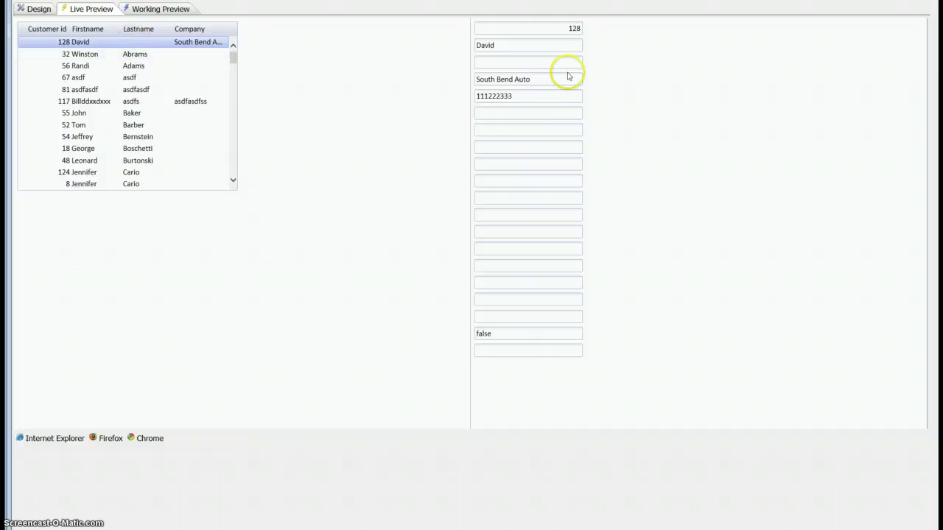
Step: Change the listCust data source order to CUSTOMER_ID in the List Builder and save the list settings
{"action": "left_click", "coordinate": [34, 9]}
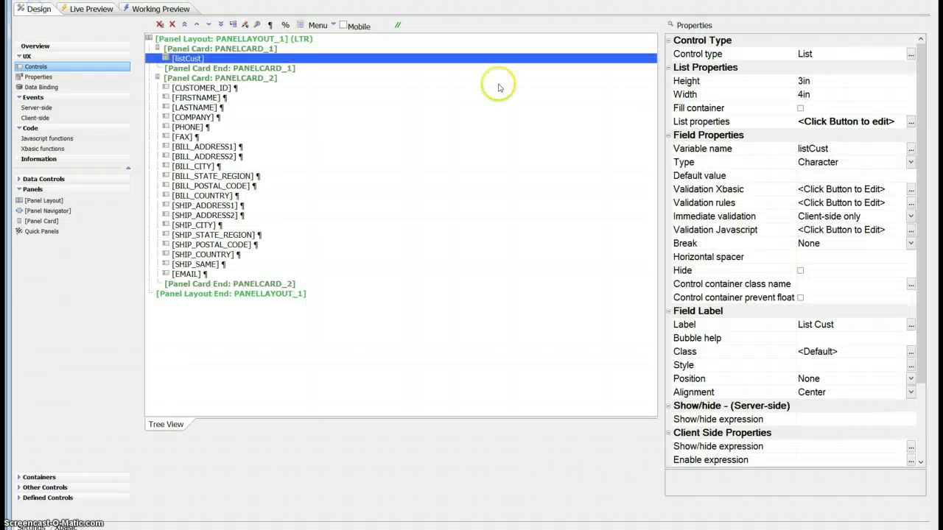
{"action": "left_click", "coordinate": [910, 122]}
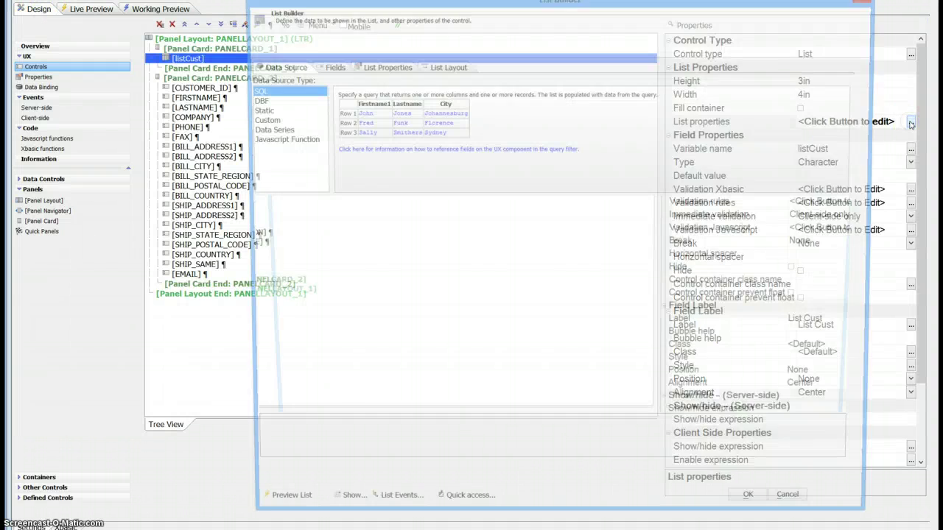
{"action": "left_click", "coordinate": [845, 313]}
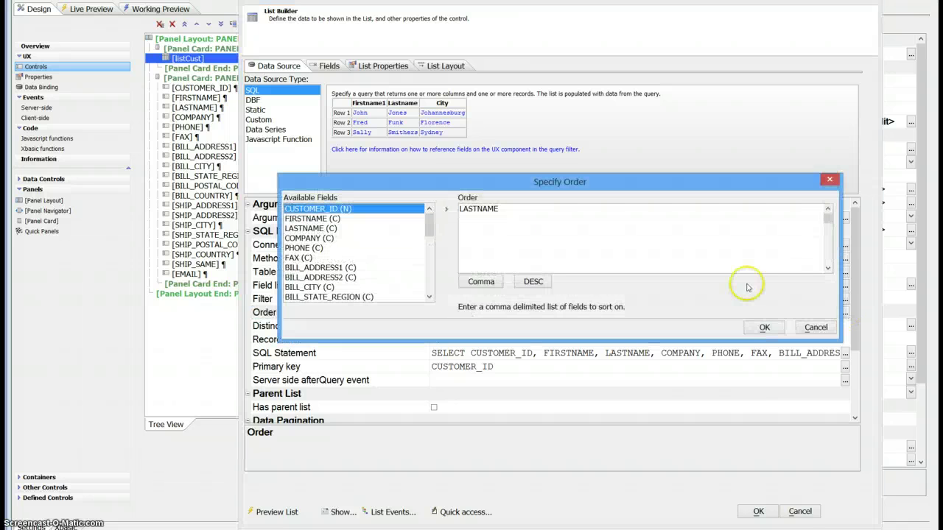
{"action": "left_click", "coordinate": [497, 208]}
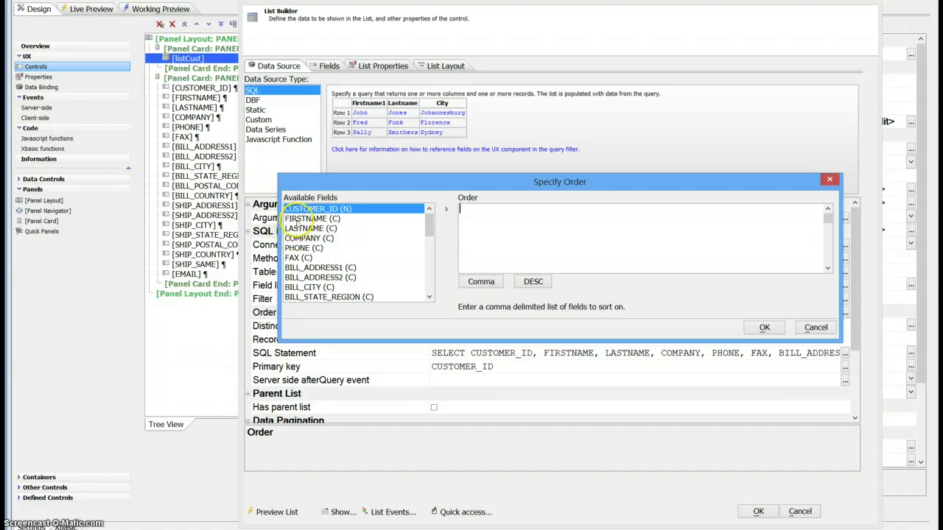
{"action": "left_click", "coordinate": [764, 327]}
{"action": "left_click", "coordinate": [760, 511]}
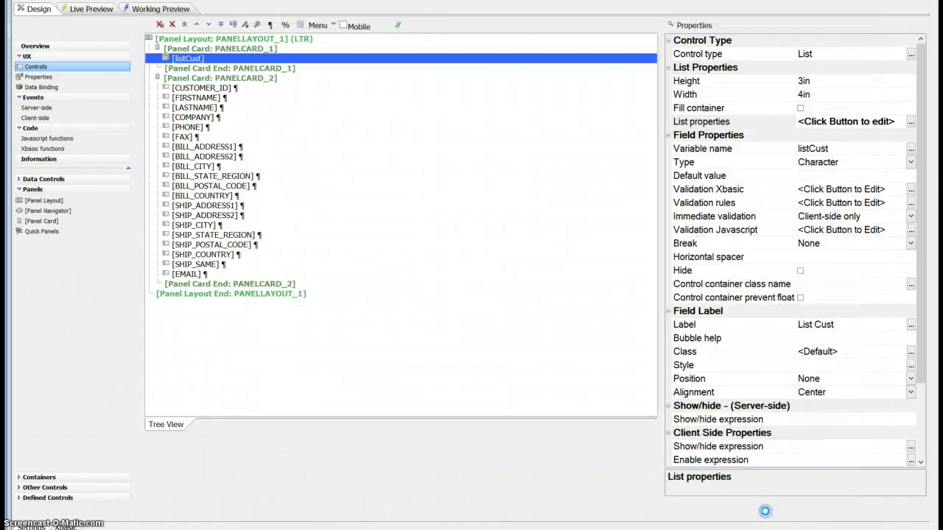
Step: Run a full live preview and select several of the first customer rows to check the detail fields, finishing on the first row
{"action": "left_click", "coordinate": [87, 9]}
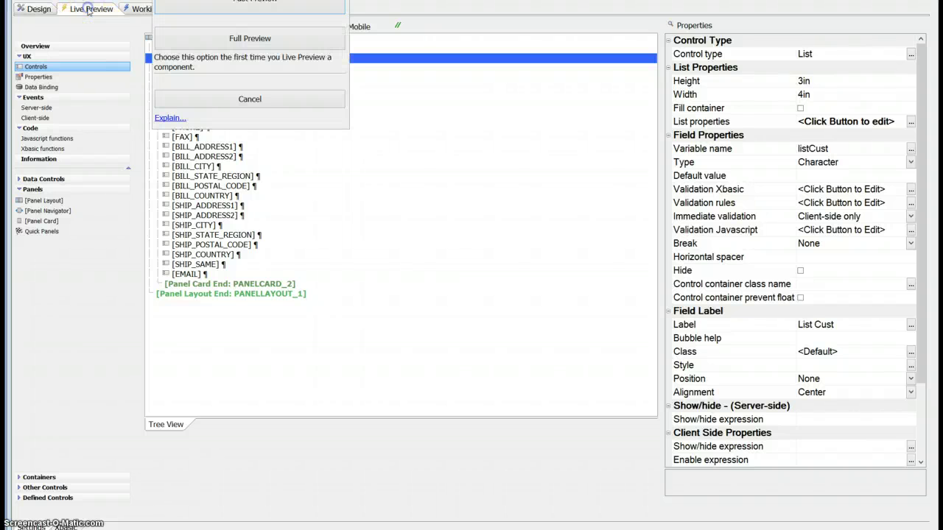
{"action": "left_click", "coordinate": [206, 38]}
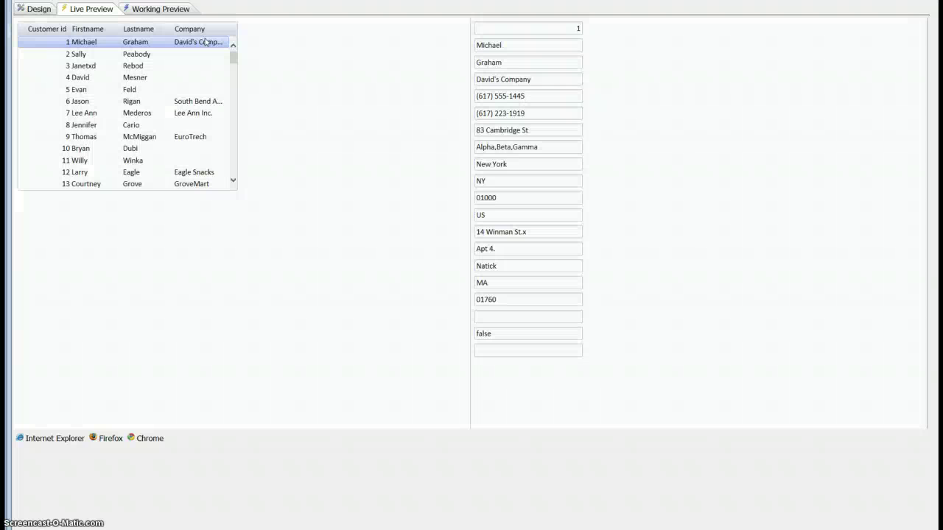
{"action": "left_click", "coordinate": [129, 55]}
{"action": "left_click", "coordinate": [129, 67]}
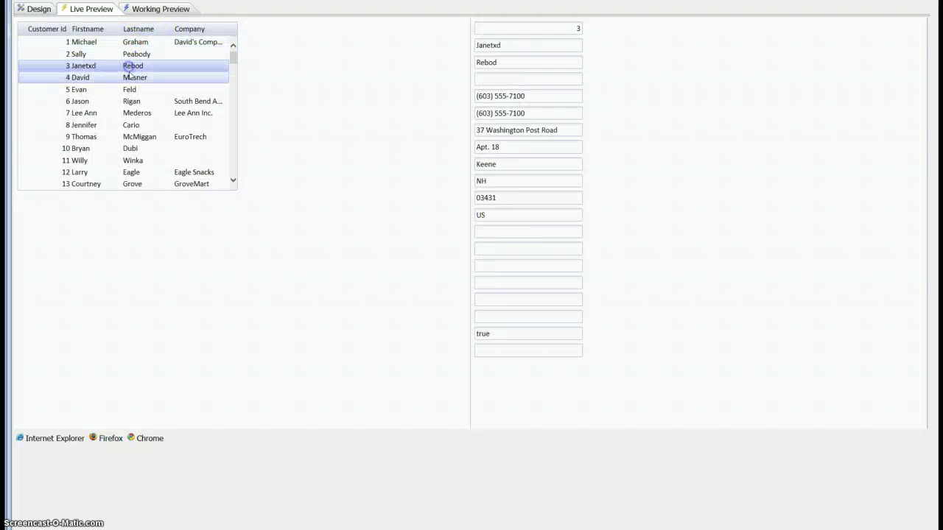
{"action": "left_click", "coordinate": [131, 78]}
{"action": "left_click", "coordinate": [129, 90]}
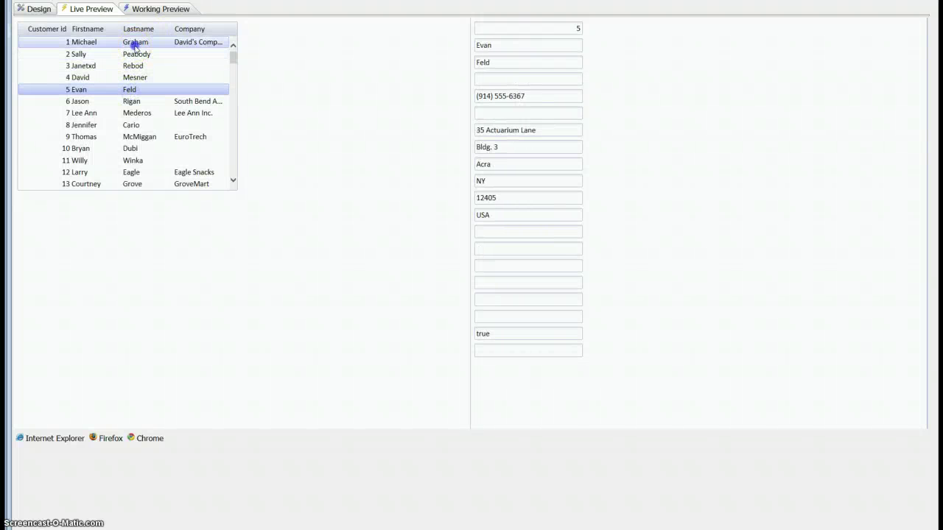
{"action": "left_click", "coordinate": [130, 42]}
Step: Return to the design and examine listCust's layout, fields, data source and list properties in the List Builder
{"action": "left_click", "coordinate": [39, 8]}
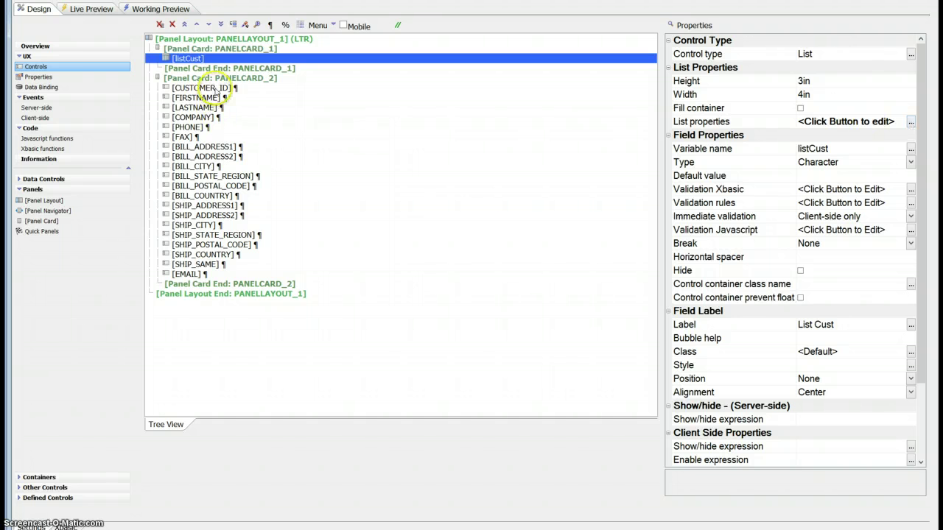
{"action": "left_click", "coordinate": [910, 122]}
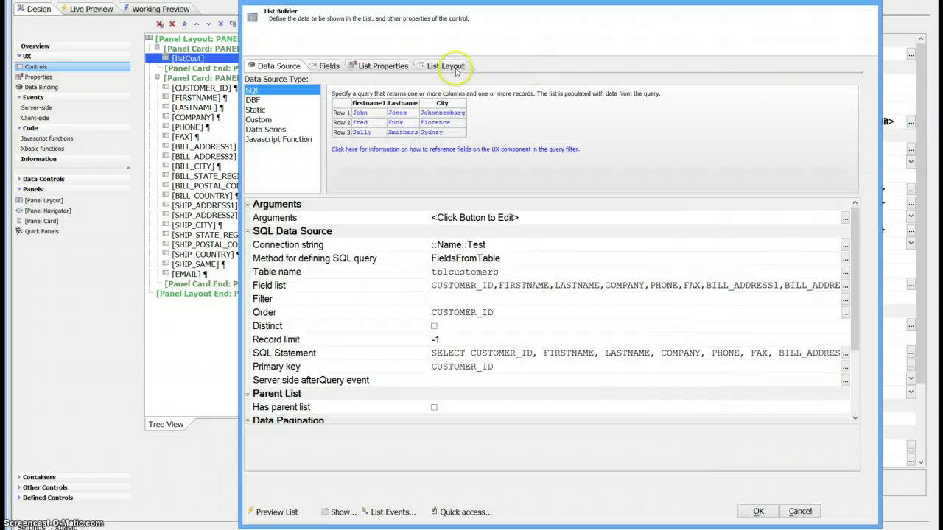
{"action": "left_click", "coordinate": [385, 66]}
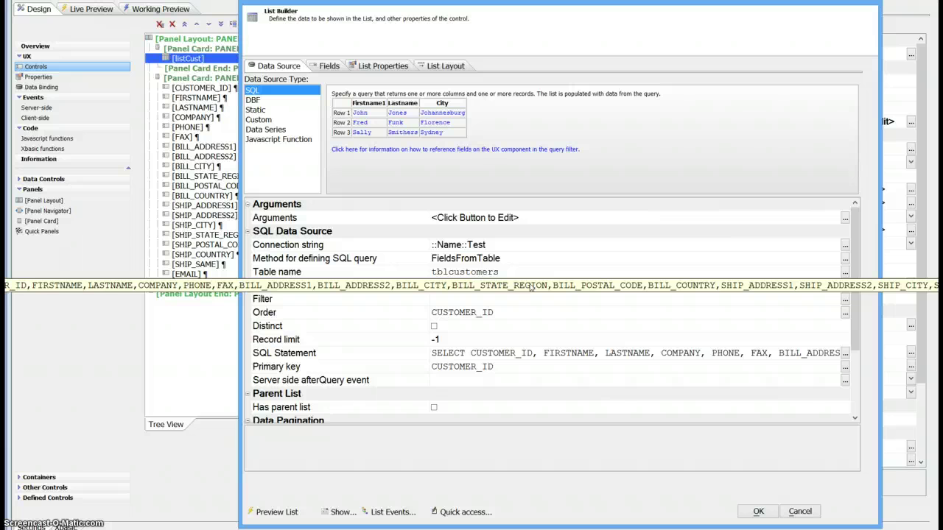
{"action": "left_click", "coordinate": [446, 66]}
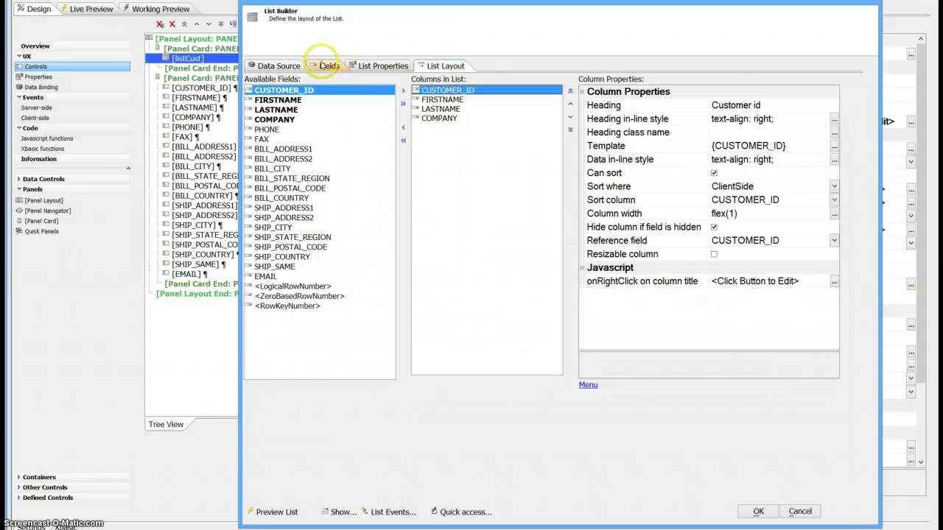
{"action": "left_click", "coordinate": [327, 66]}
{"action": "left_click", "coordinate": [280, 66]}
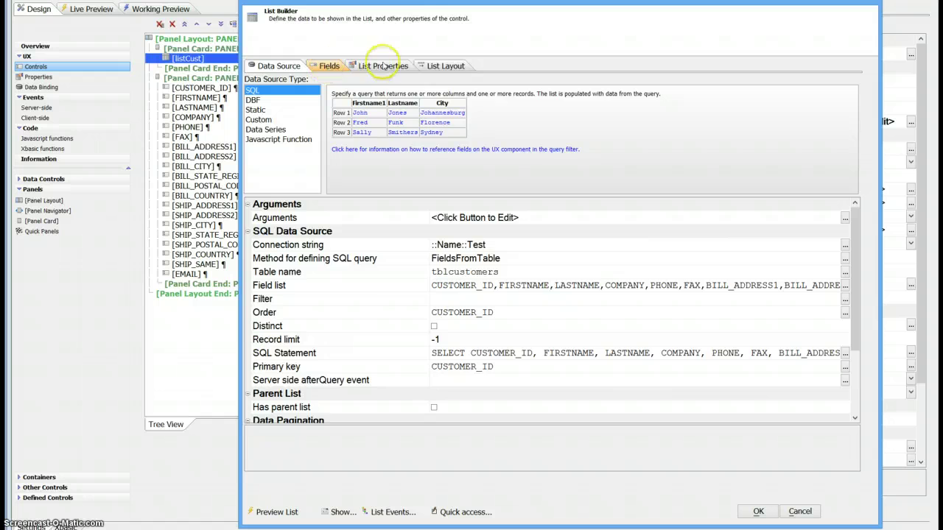
{"action": "left_click", "coordinate": [383, 66]}
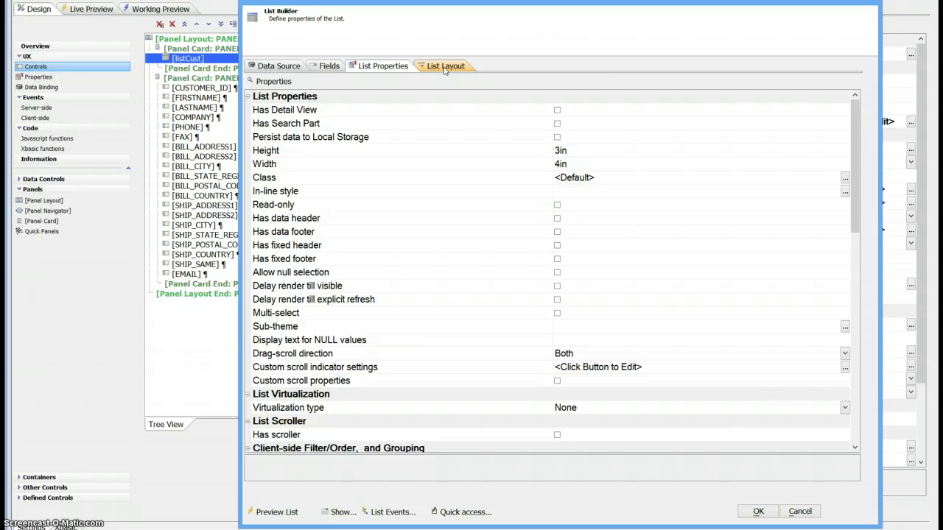
Step: Inspect the list's onTap event code and open the FillUX Javascript action it runs for editing
{"action": "left_click", "coordinate": [390, 511]}
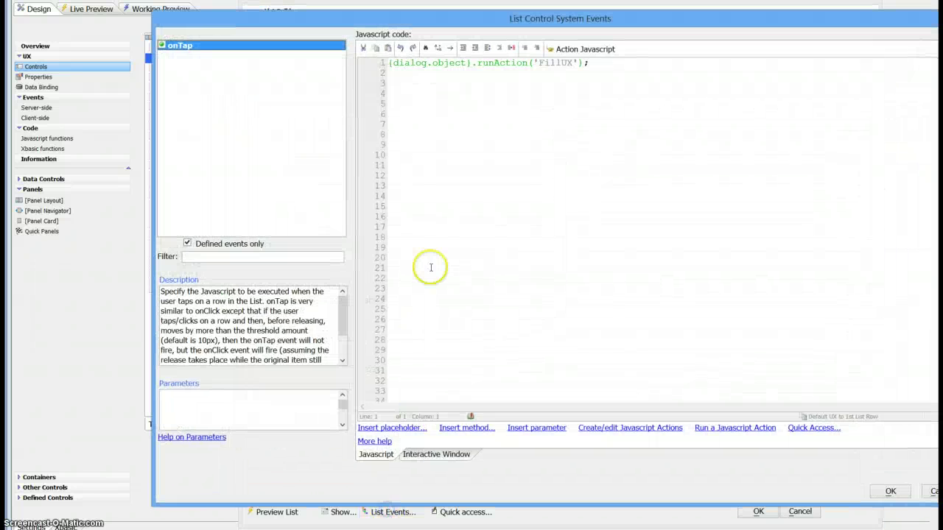
{"action": "left_click", "coordinate": [231, 46]}
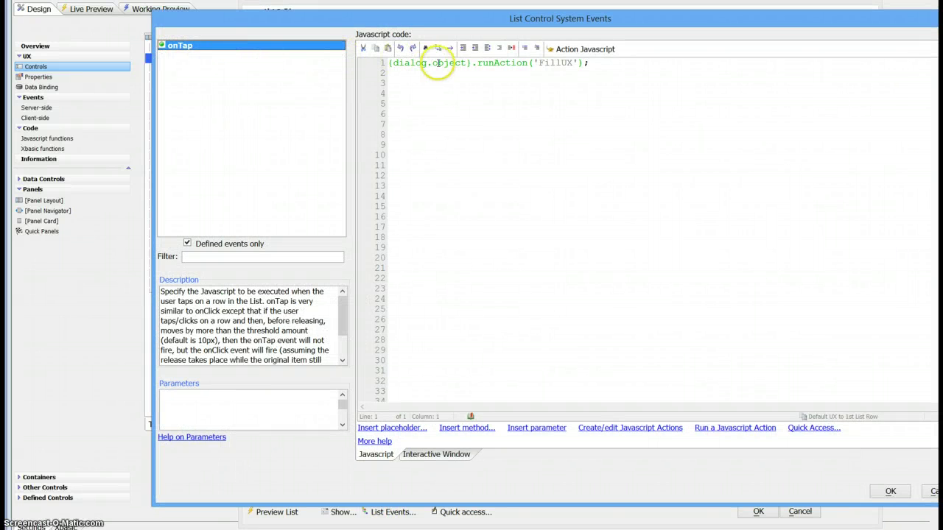
{"action": "left_click", "coordinate": [548, 65]}
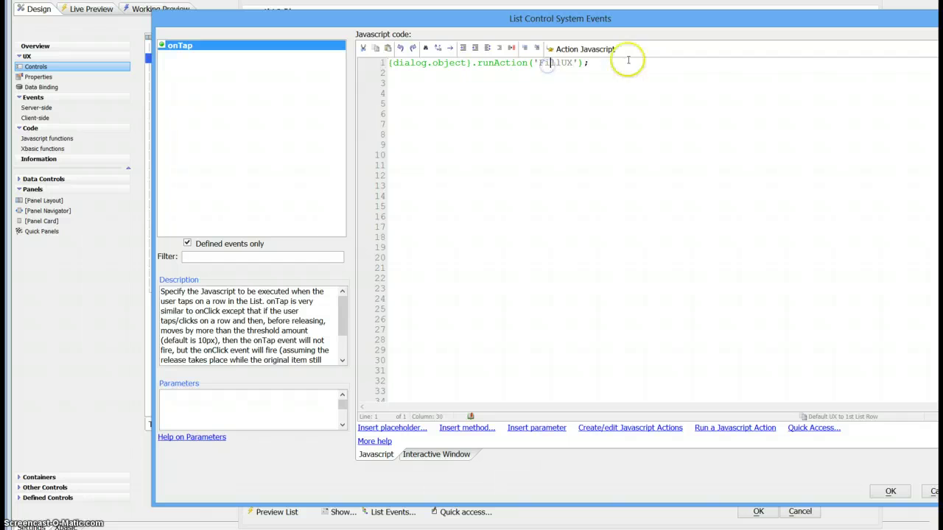
{"action": "left_click", "coordinate": [573, 50]}
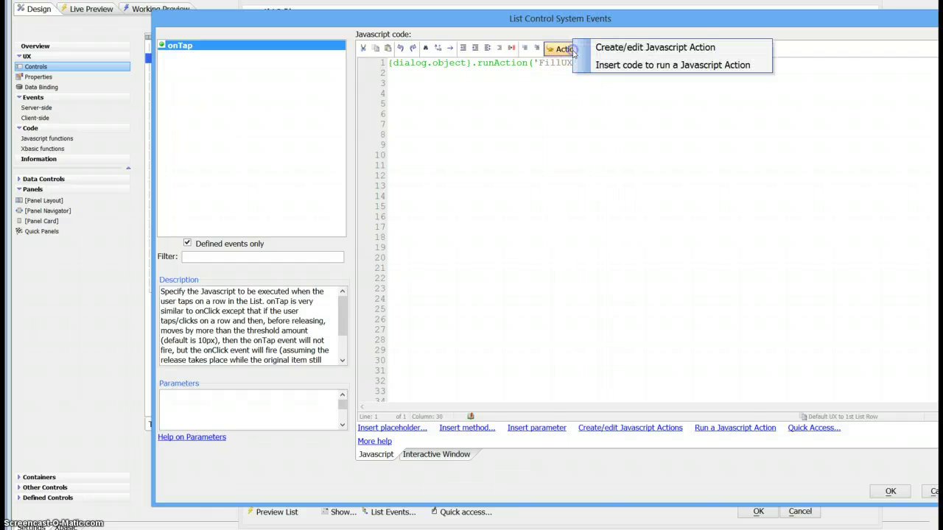
{"action": "left_click", "coordinate": [617, 45]}
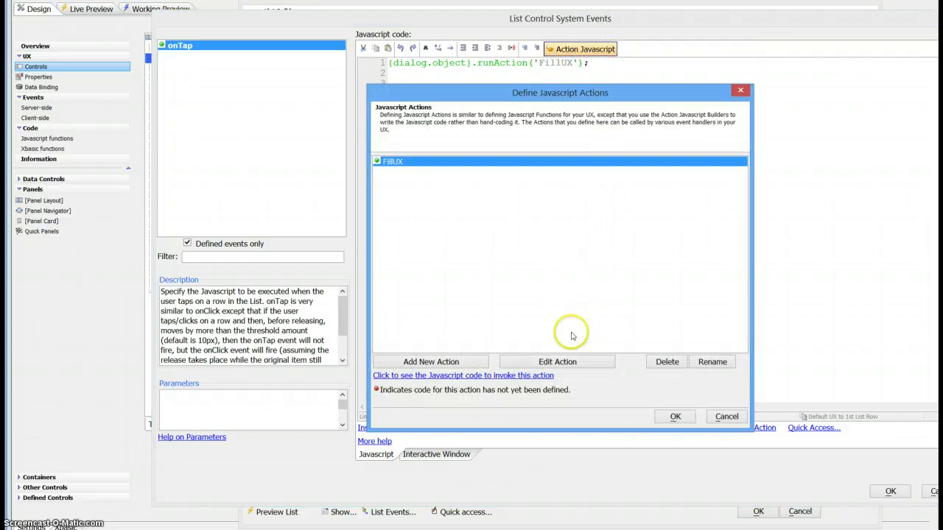
{"action": "left_click", "coordinate": [564, 360]}
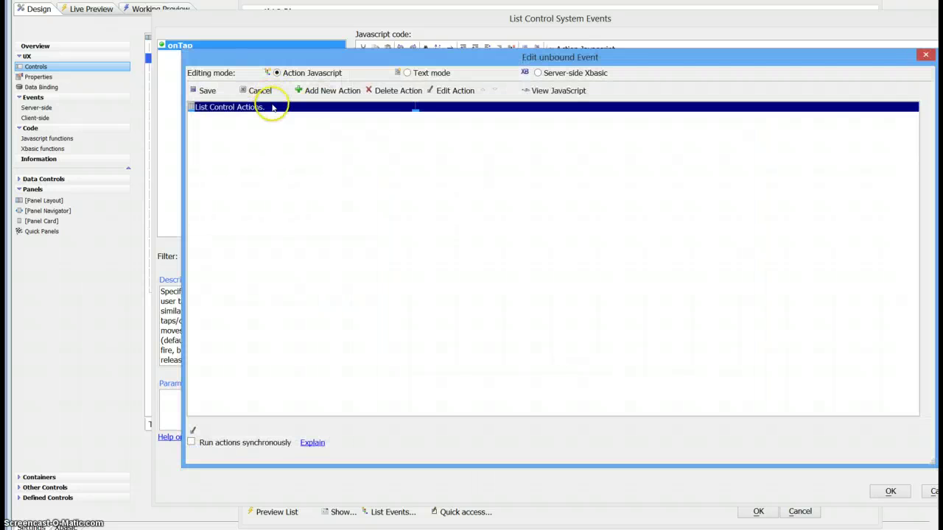
Step: Look up List Control Actions among the available new actions by filtering for "list", without adding another action
{"action": "left_click", "coordinate": [313, 90]}
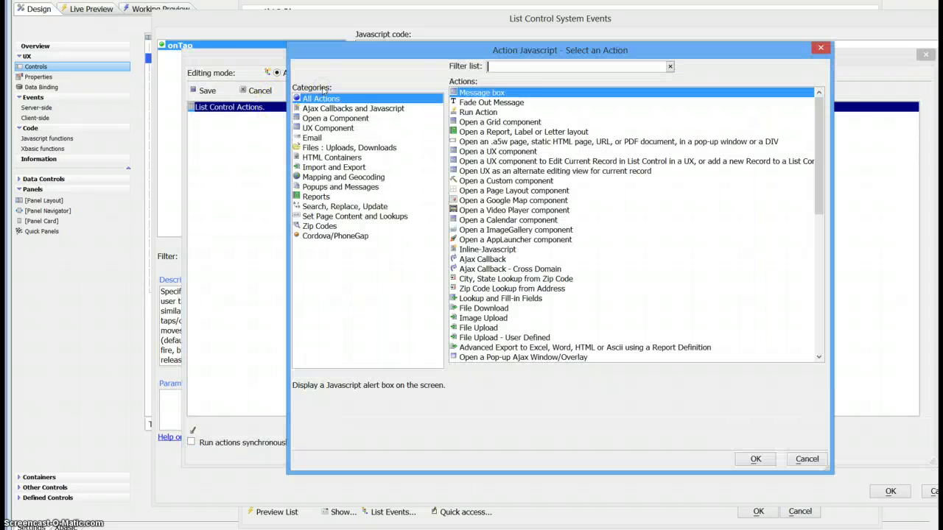
{"action": "left_click", "coordinate": [556, 68]}
{"action": "type", "text": "list"}
{"action": "left_click", "coordinate": [525, 112]}
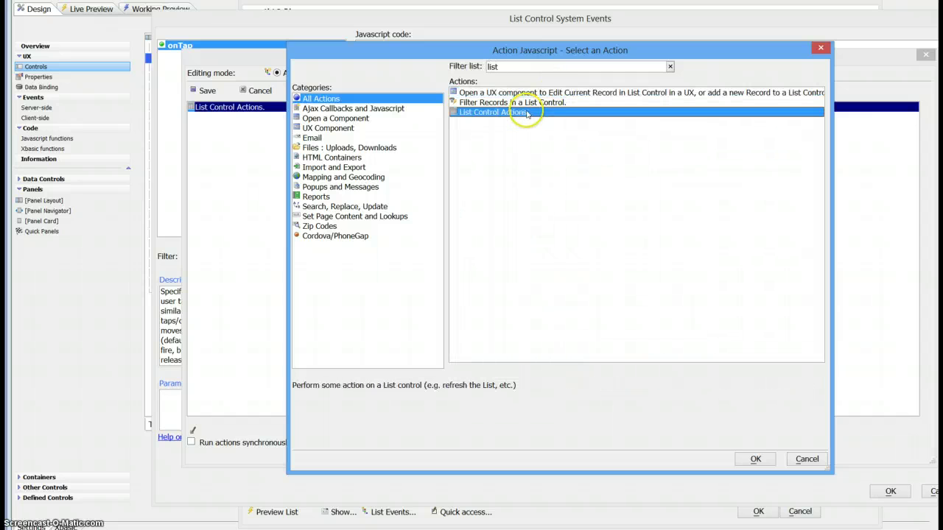
{"action": "left_click", "coordinate": [805, 460]}
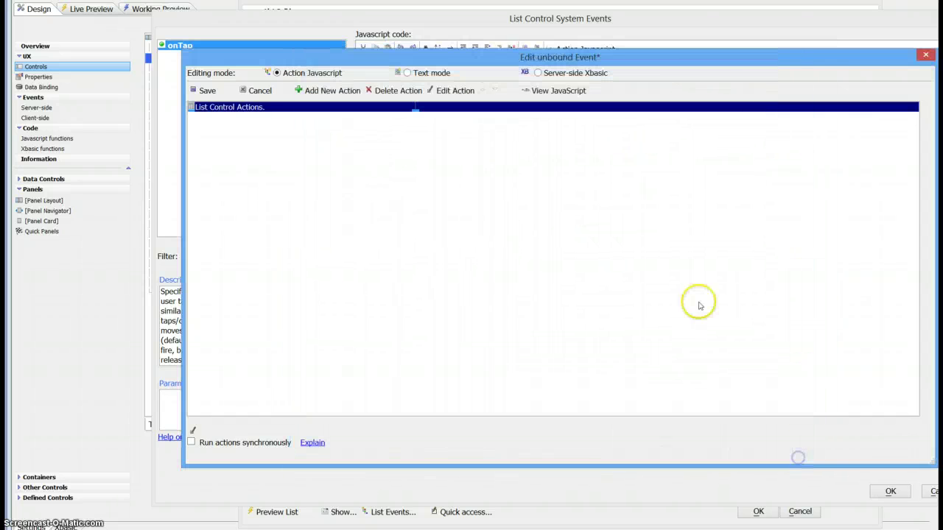
Step: Open the existing List Control Actions entry and review its action name choices and List Id
{"action": "double_click", "coordinate": [308, 110]}
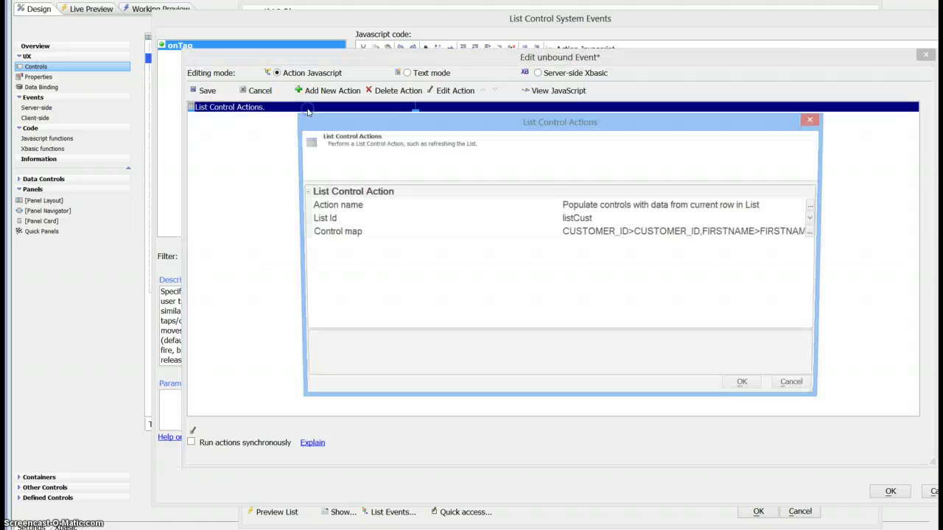
{"action": "left_click", "coordinate": [644, 208]}
{"action": "left_click", "coordinate": [815, 205]}
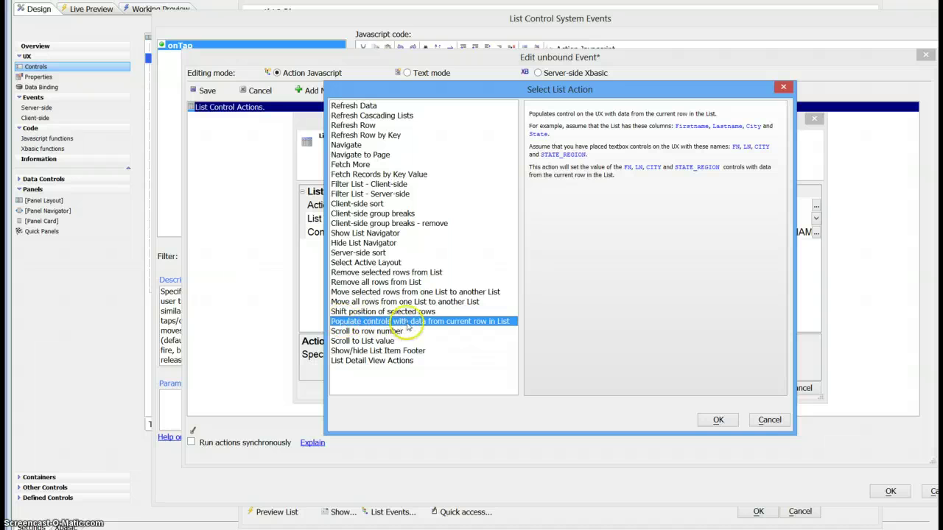
{"action": "left_click", "coordinate": [769, 420]}
{"action": "left_click", "coordinate": [623, 218]}
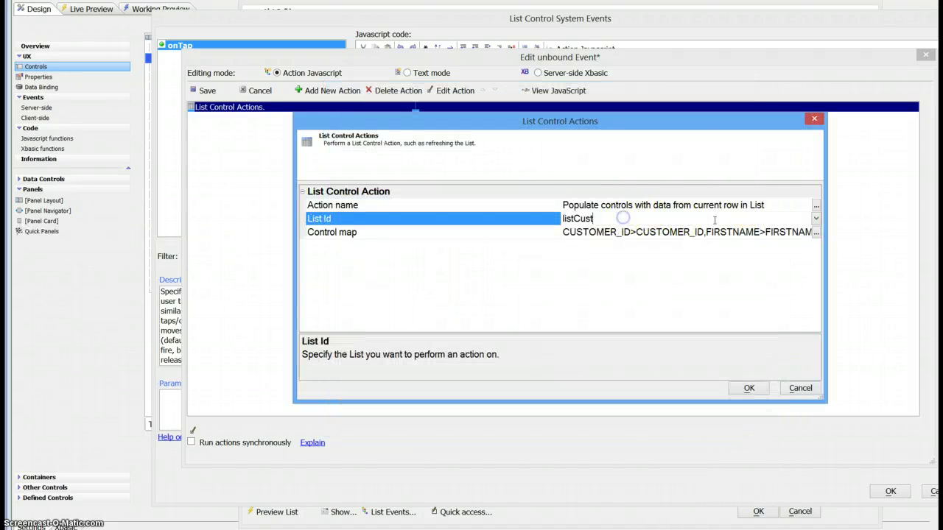
{"action": "left_click", "coordinate": [815, 218]}
Step: Review the control map of list columns to UX controls, accept it and save the FillUX action
{"action": "left_click", "coordinate": [692, 230]}
{"action": "left_click", "coordinate": [815, 232]}
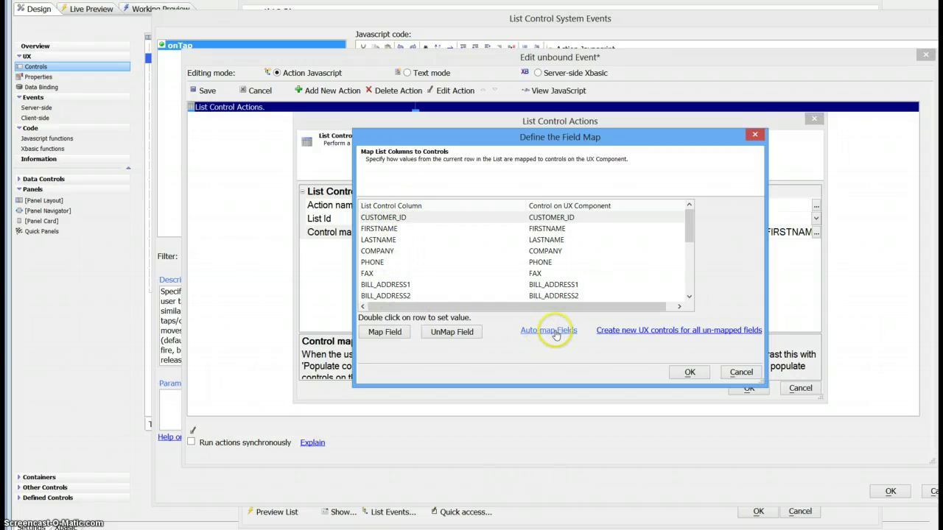
{"action": "mouse_move", "coordinate": [687, 221]}
{"action": "left_mouse_down"}
{"action": "mouse_move", "coordinate": [686, 278]}
{"action": "mouse_move", "coordinate": [685, 213]}
{"action": "left_mouse_up"}
{"action": "left_click", "coordinate": [689, 372]}
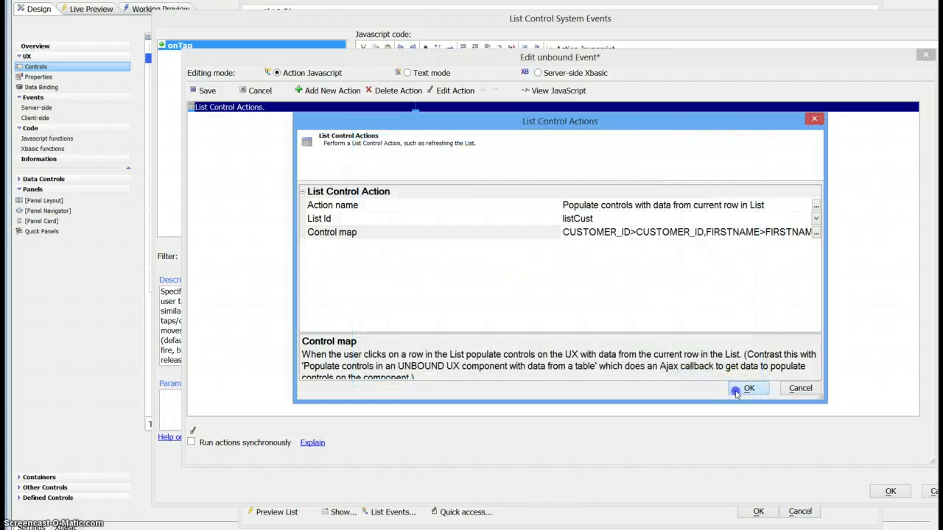
{"action": "left_click", "coordinate": [736, 393]}
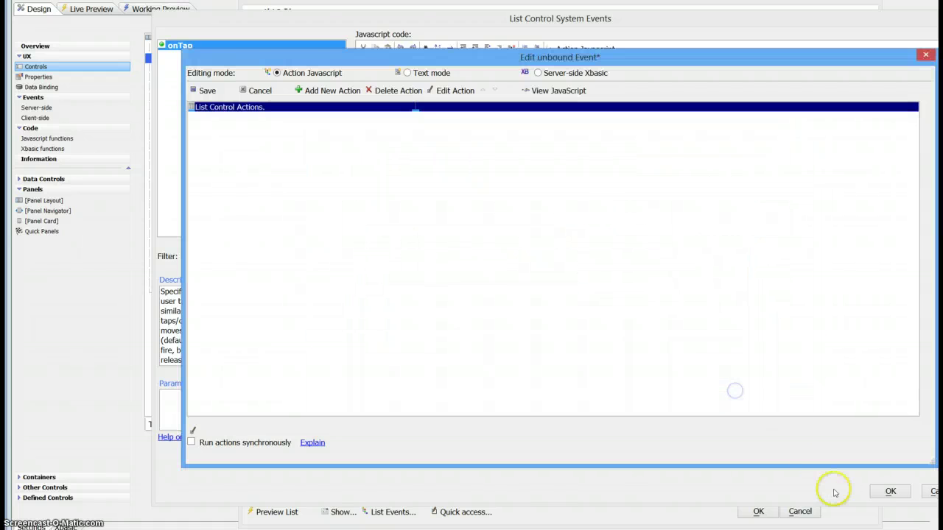
{"action": "left_click", "coordinate": [205, 90]}
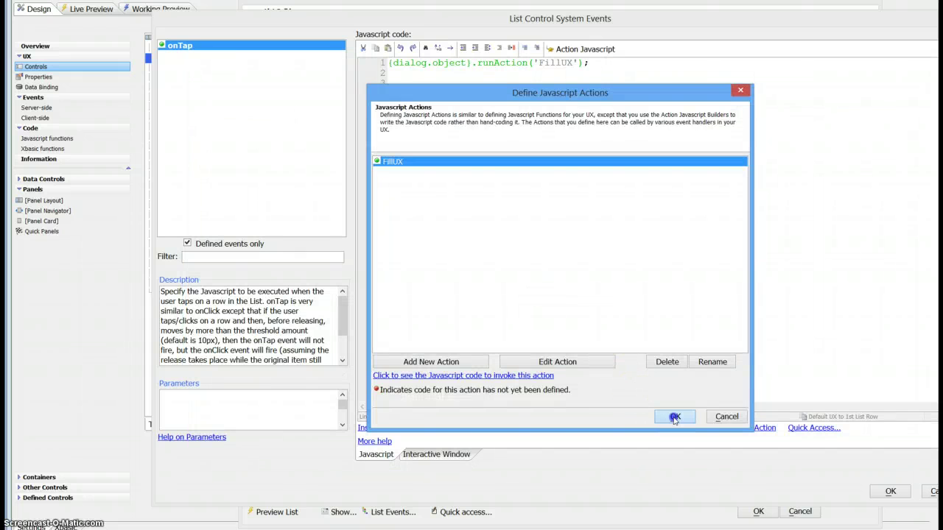
Step: Accept the FillUX action definition, the list's onTap event code and the List Builder settings to return to the UX controls
{"action": "left_click", "coordinate": [675, 418]}
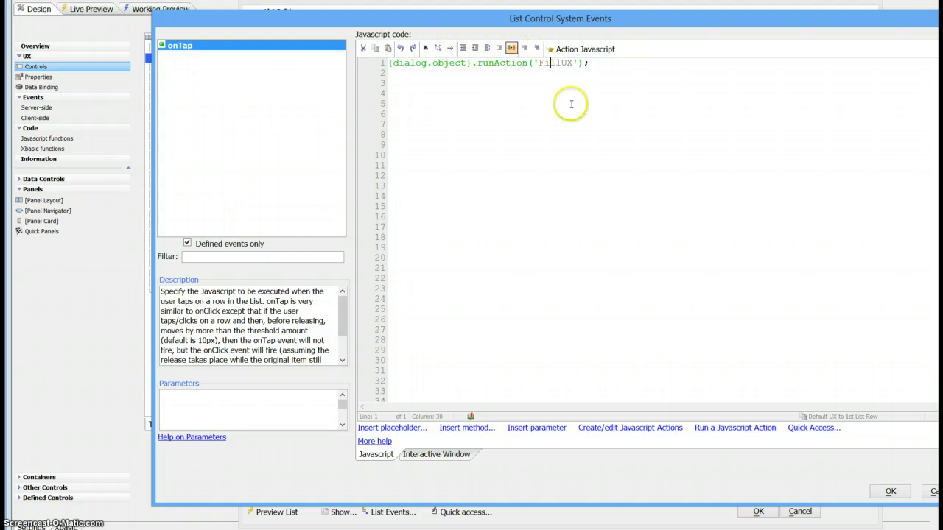
{"action": "left_click", "coordinate": [889, 491]}
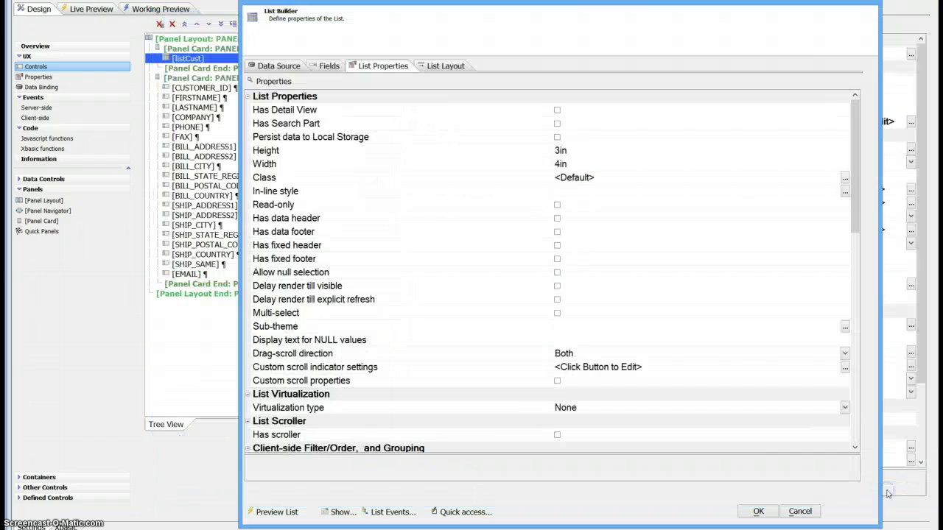
{"action": "left_click", "coordinate": [753, 509]}
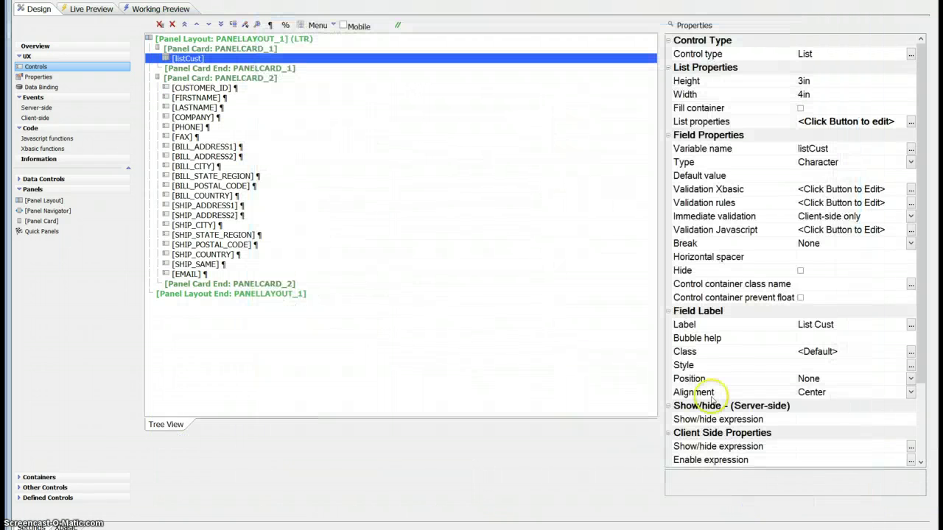
Step: Inspect the client-side onRenderComplete event code and highlight its line that runs the FillUX action
{"action": "left_click", "coordinate": [51, 118]}
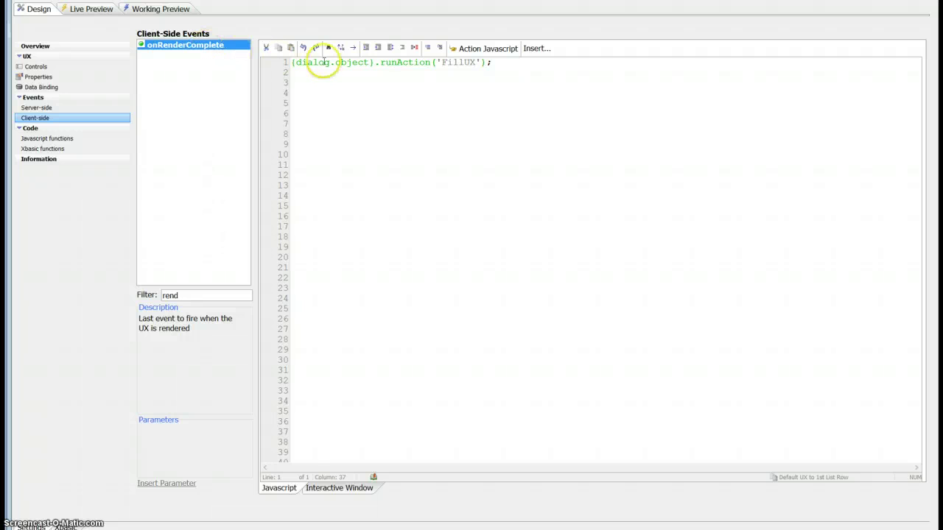
{"action": "left_click", "coordinate": [512, 62]}
{"action": "left_click_drag", "start_coordinate": [511, 63], "coordinate": [317, 62]}
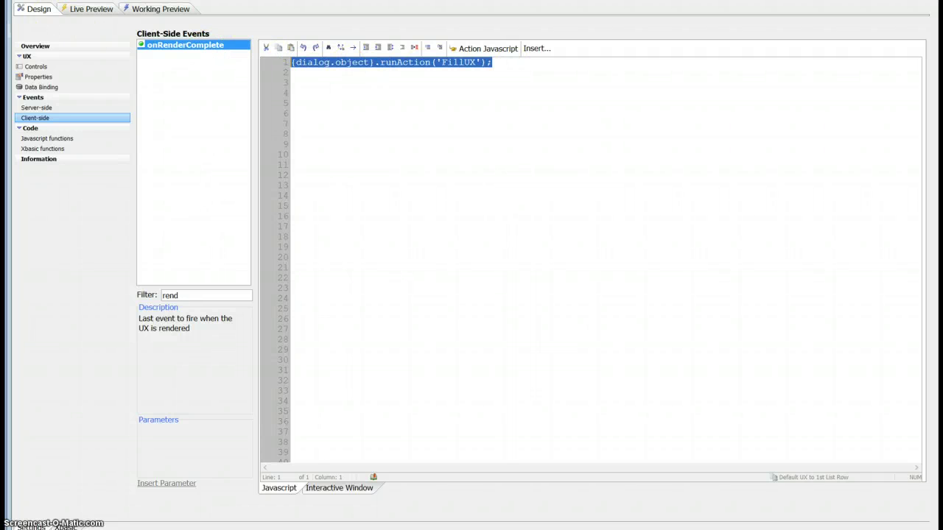
Step: Run a full live preview and select the second through sixth list rows in turn to check the detail controls
{"action": "left_click", "coordinate": [78, 8]}
{"action": "left_click", "coordinate": [207, 36]}
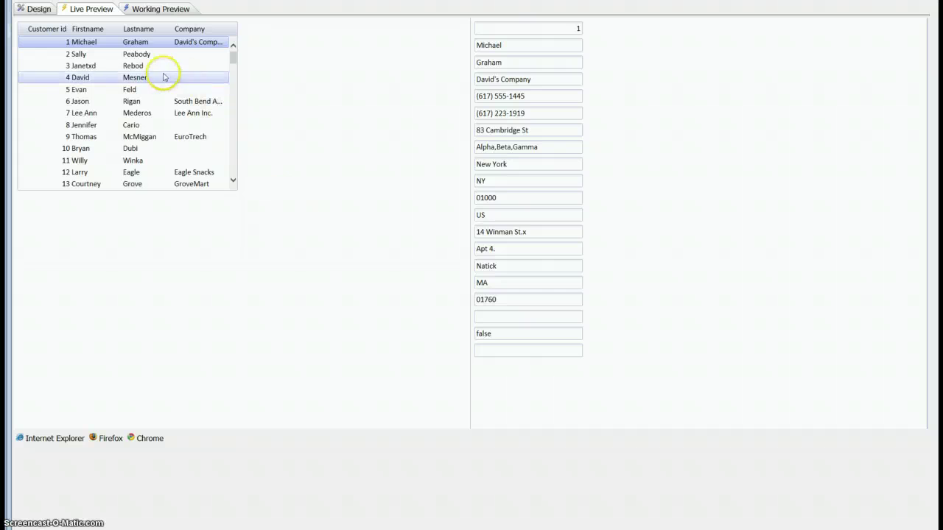
{"action": "left_click", "coordinate": [137, 54]}
{"action": "left_click", "coordinate": [139, 67]}
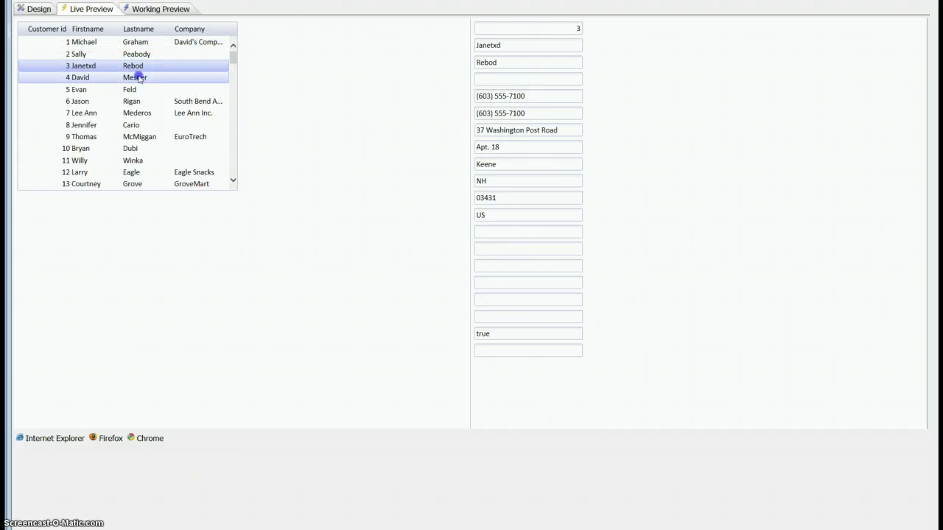
{"action": "left_click", "coordinate": [137, 77]}
{"action": "left_click", "coordinate": [134, 89]}
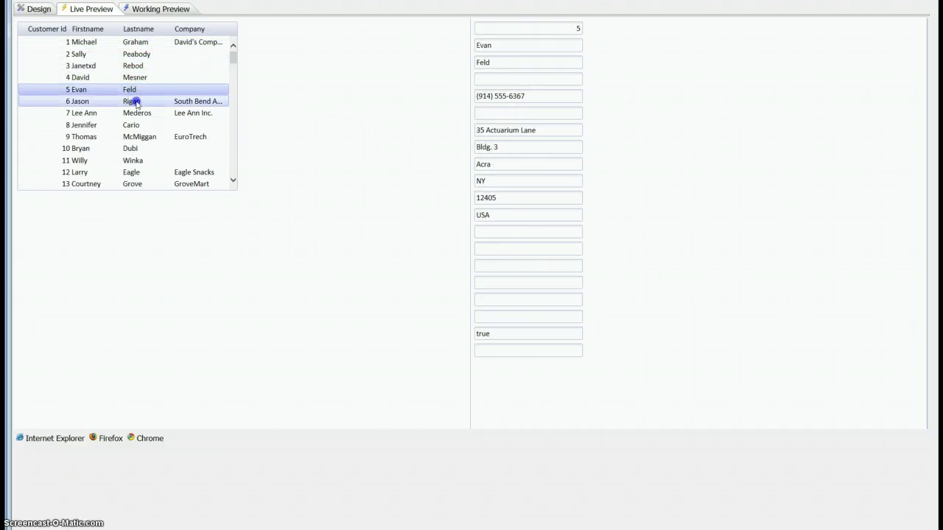
{"action": "left_click", "coordinate": [133, 101]}
Step: Return to the onRenderComplete code in the design and look at the Live Preview options without running another preview
{"action": "left_click", "coordinate": [37, 9]}
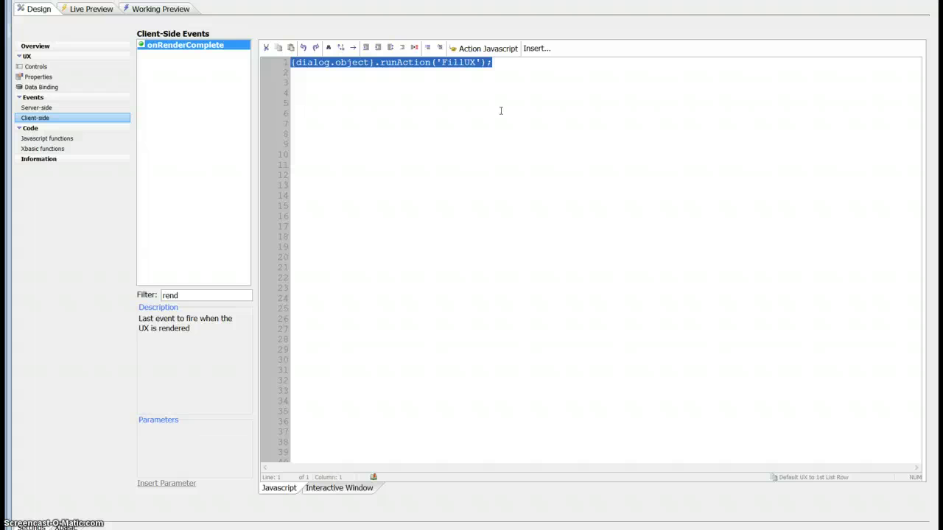
{"action": "left_click", "coordinate": [78, 9]}
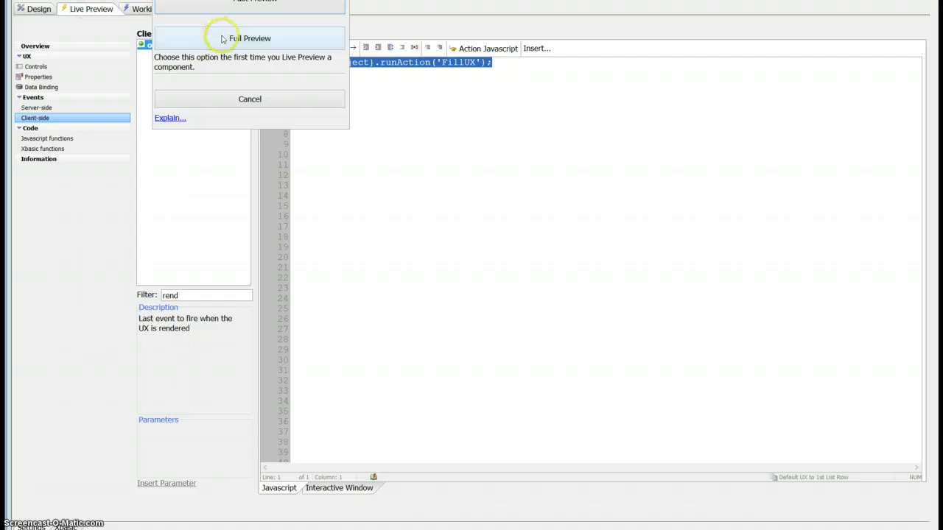
{"action": "left_click", "coordinate": [219, 98]}
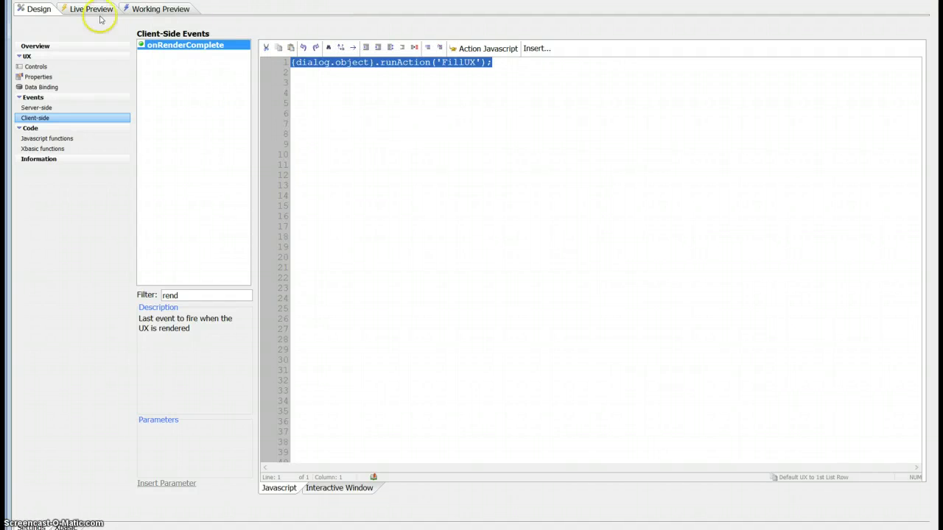